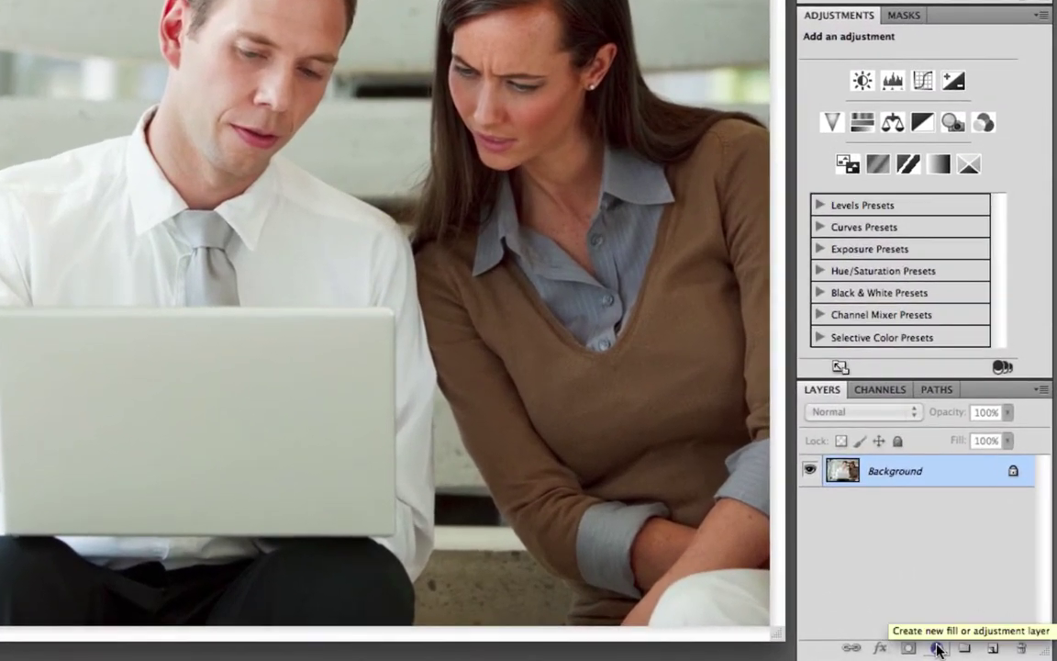
Add a Curves adjustment layer raising the midpoint from input 127 to output 140, toggling it to compare.
{"action": "left_click", "coordinate": [938, 649]}
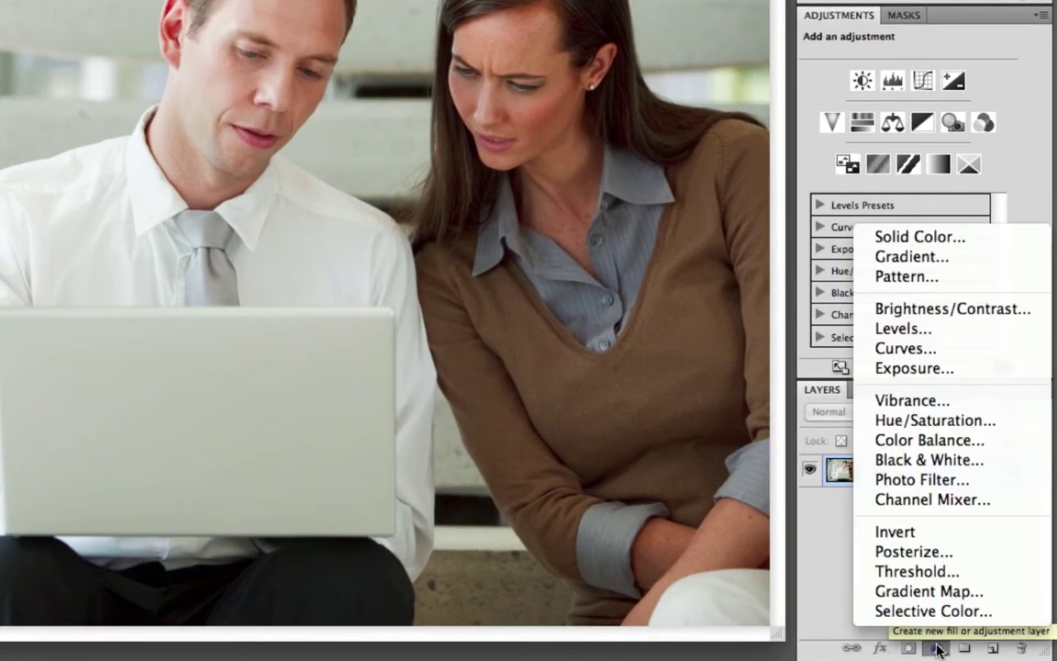
{"action": "left_click", "coordinate": [918, 348]}
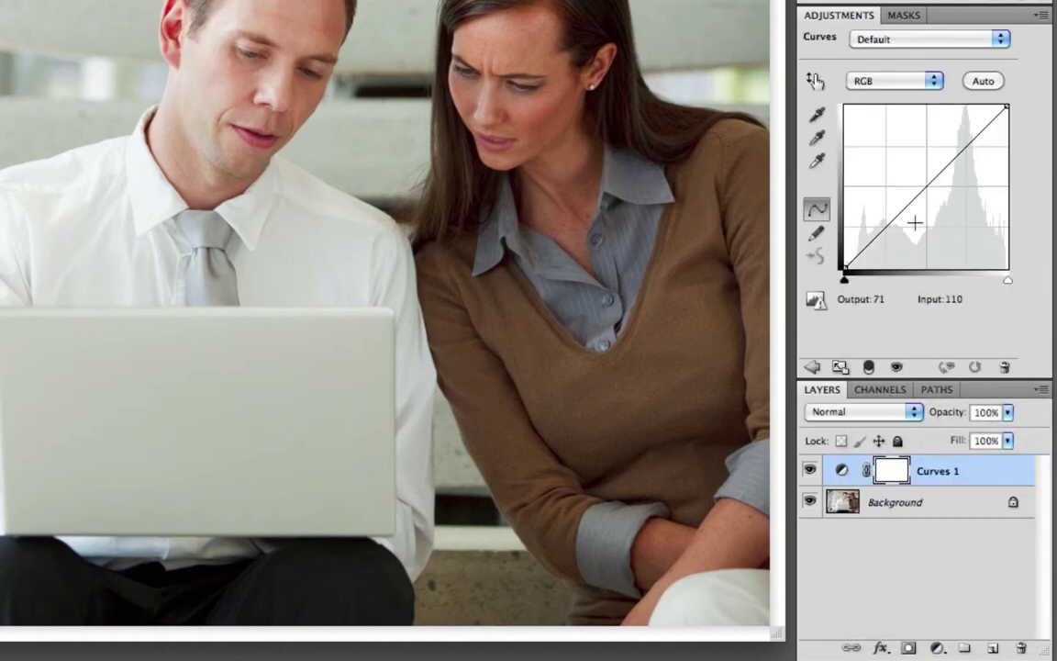
{"action": "left_click", "coordinate": [925, 186]}
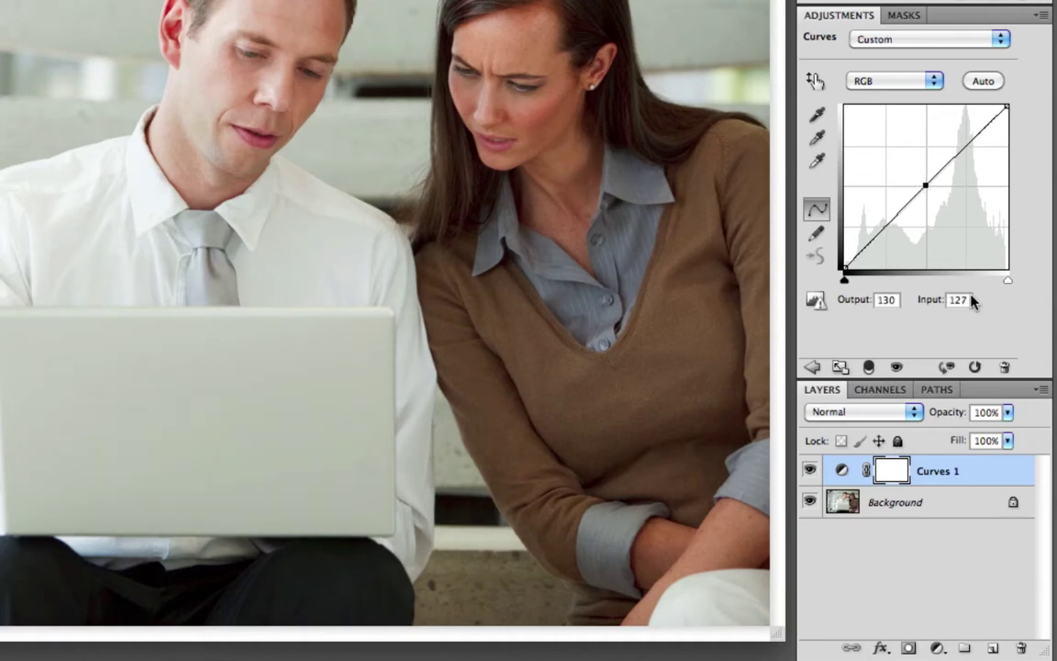
{"action": "key", "text": "Up"}
{"action": "key", "text": "Up"}
{"action": "key", "text": "Up"}
{"action": "key", "text": "Up"}
{"action": "key", "text": "Up"}
{"action": "key", "text": "Up"}
{"action": "key", "text": "Up"}
{"action": "key", "text": "Up"}
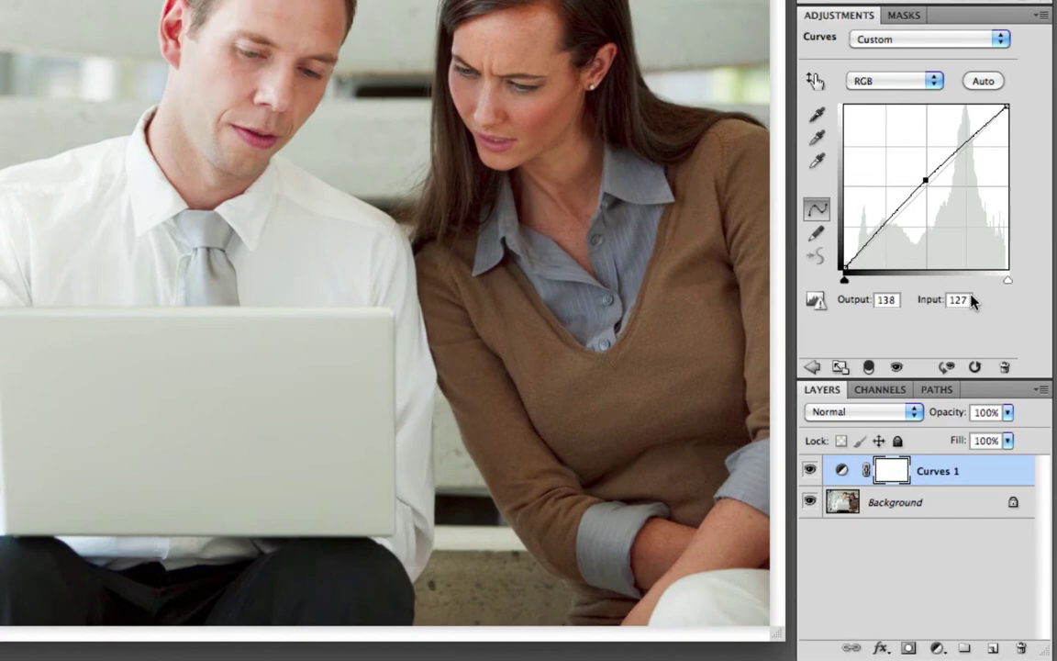
{"action": "key", "text": "Up"}
{"action": "key", "text": "Up"}
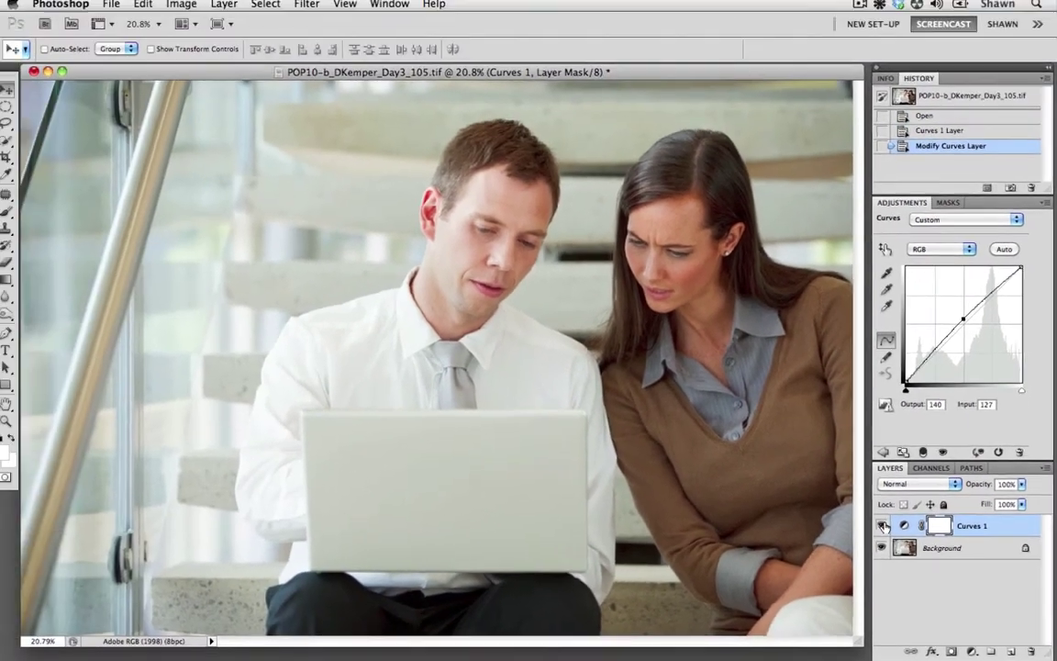
{"action": "left_click", "coordinate": [827, 483]}
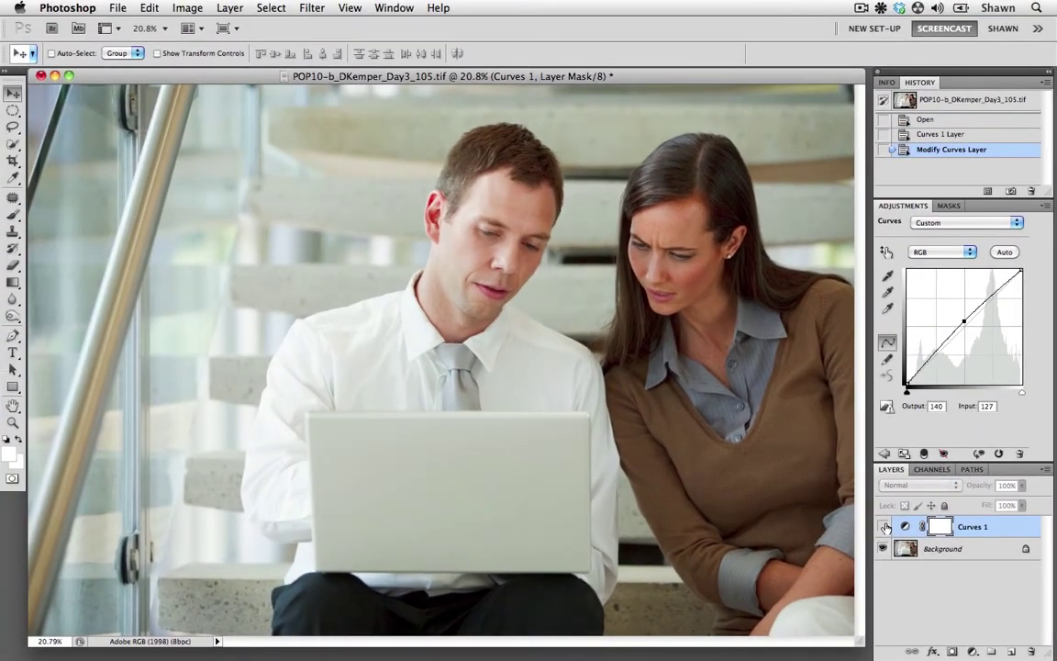
{"action": "left_click", "coordinate": [884, 527]}
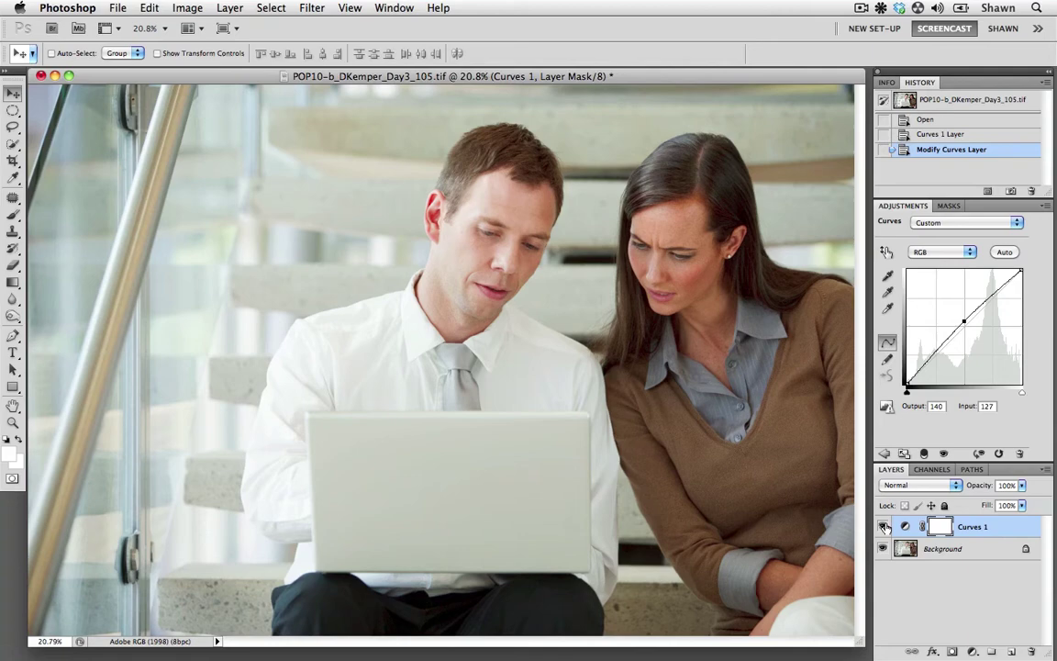
At 12.5% zoom, drag a black-to-white horizontal gradient across the photo into the Curves 1 mask.
{"action": "key", "text": "super+minus"}
{"action": "key", "text": "super+minus"}
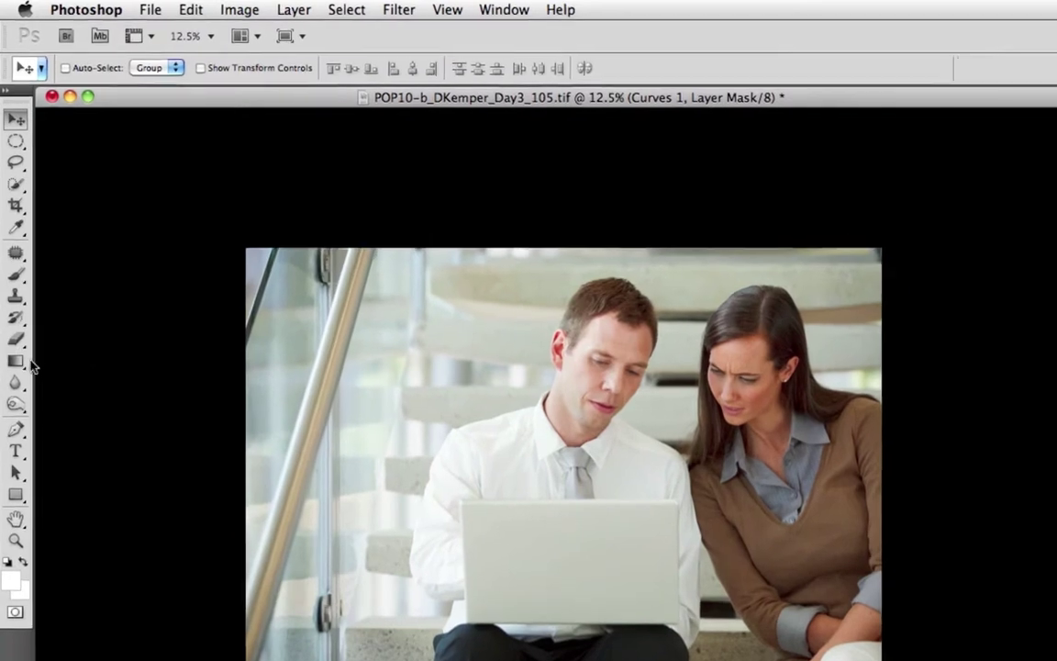
{"action": "left_click", "coordinate": [15, 296]}
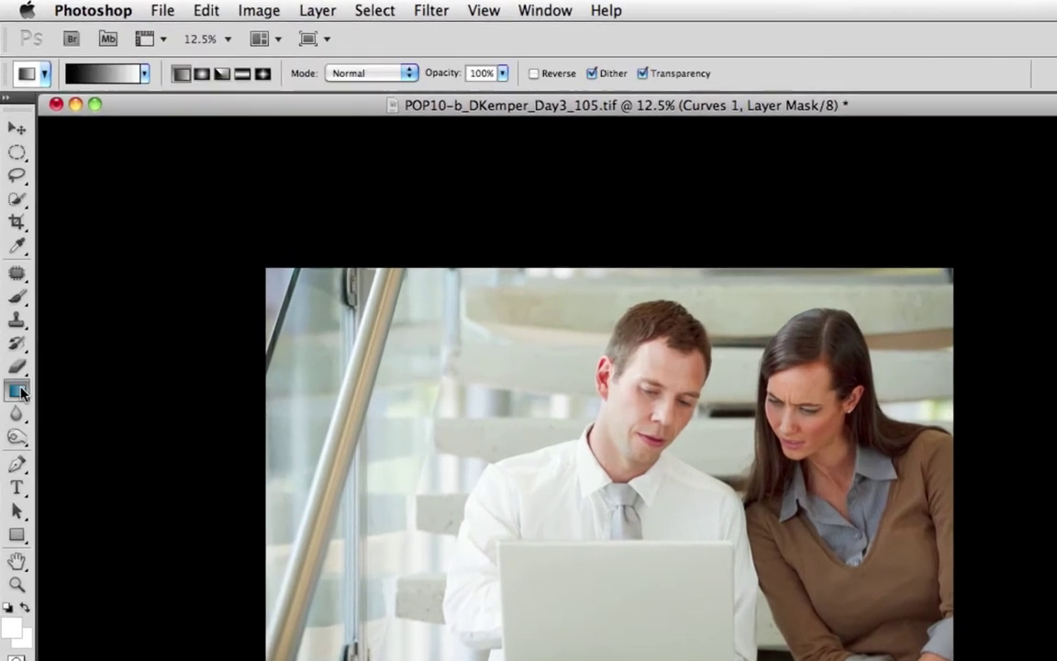
{"action": "left_click", "coordinate": [144, 79]}
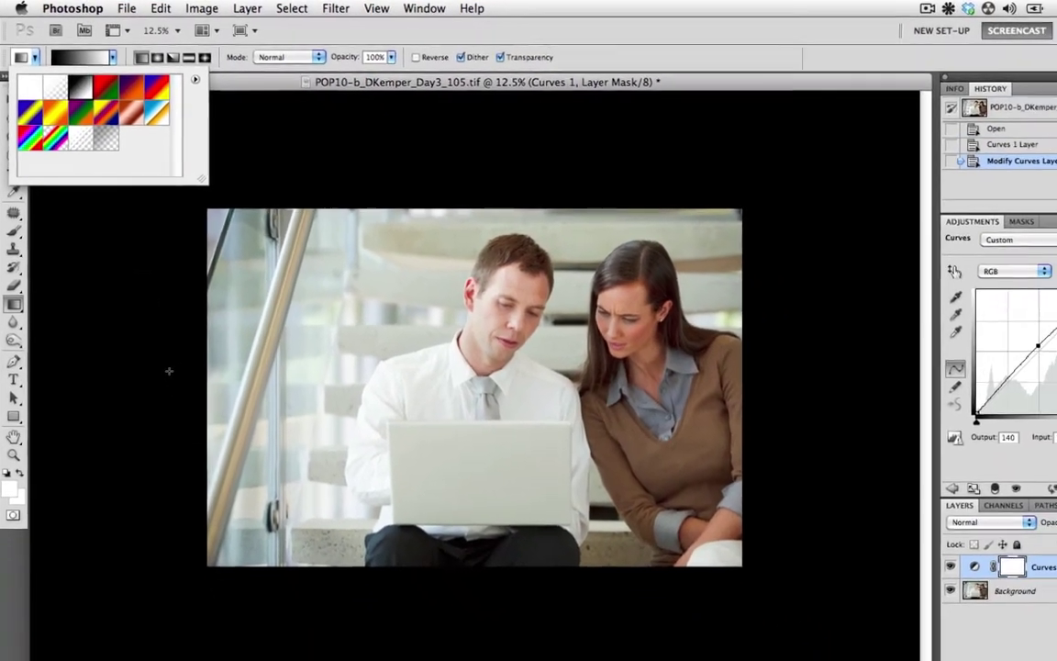
{"action": "left_click", "coordinate": [188, 410]}
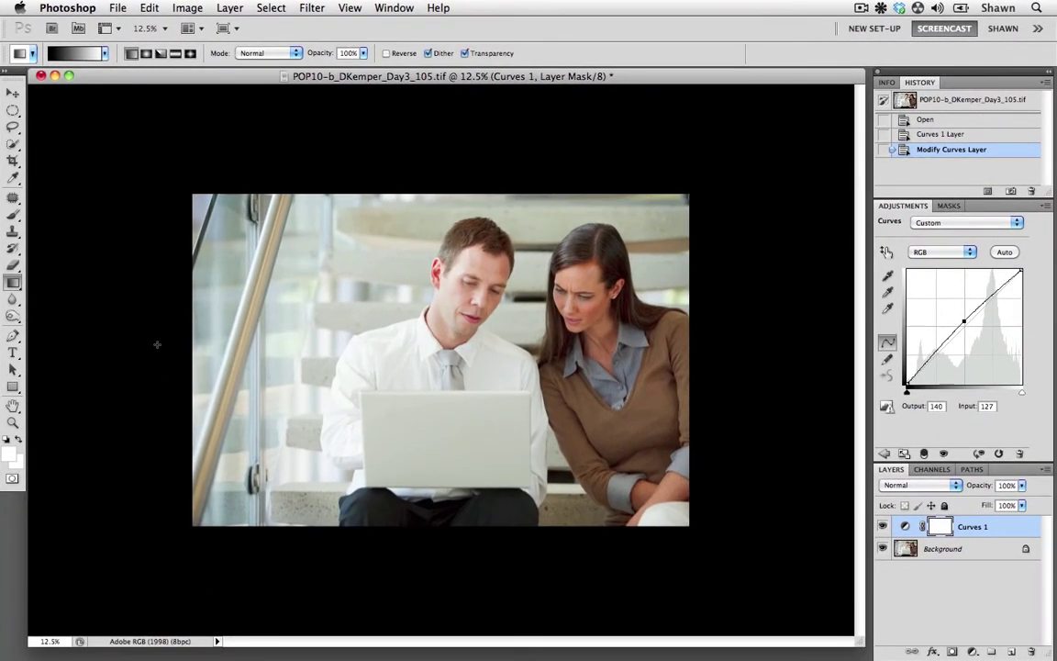
{"action": "left_click_drag", "start_coordinate": [161, 344], "coordinate": [646, 339]}
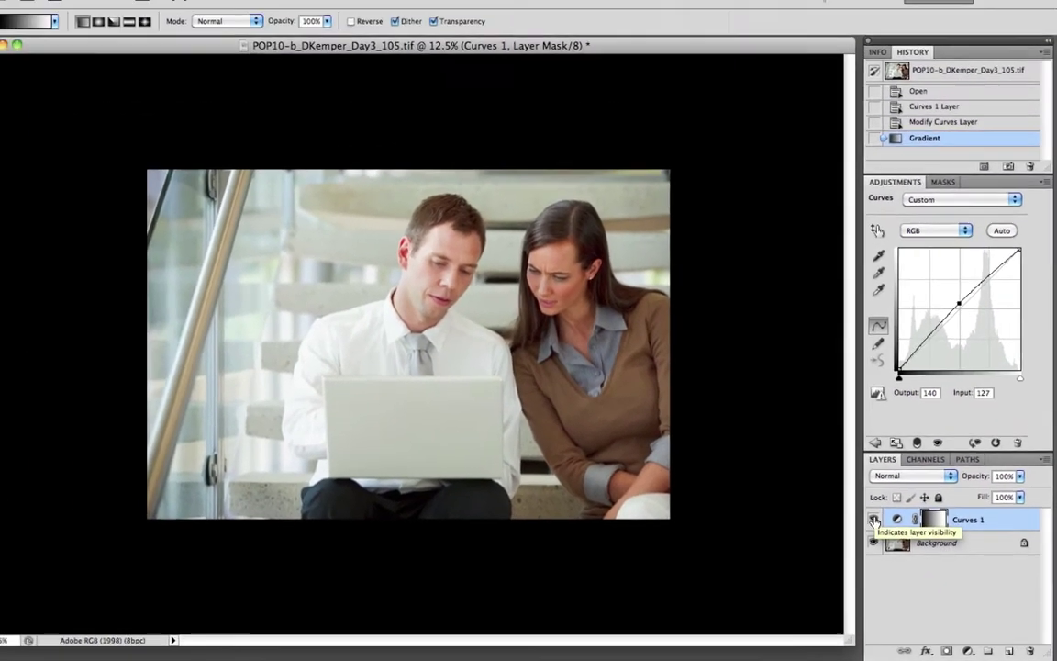
{"action": "left_click", "coordinate": [873, 520]}
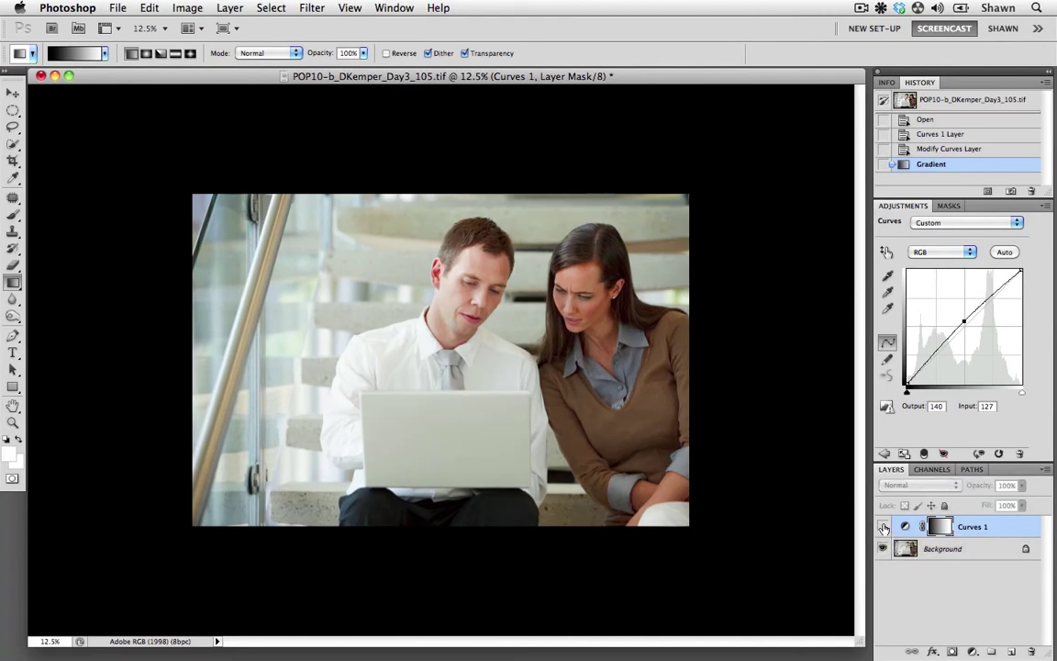
{"action": "left_click", "coordinate": [882, 526]}
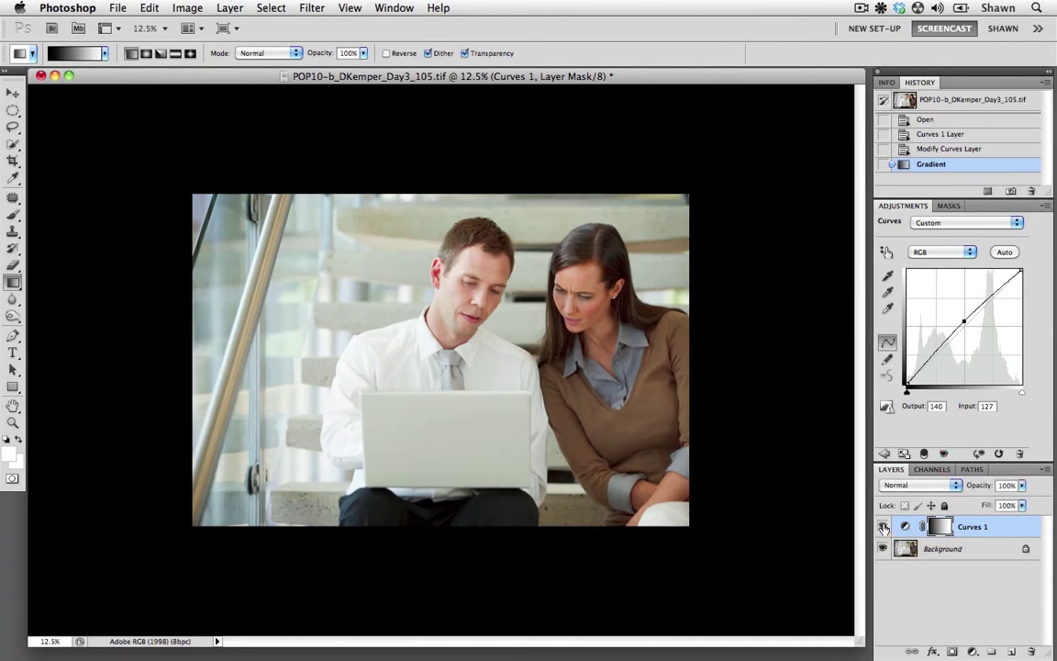
{"action": "left_click", "coordinate": [883, 528]}
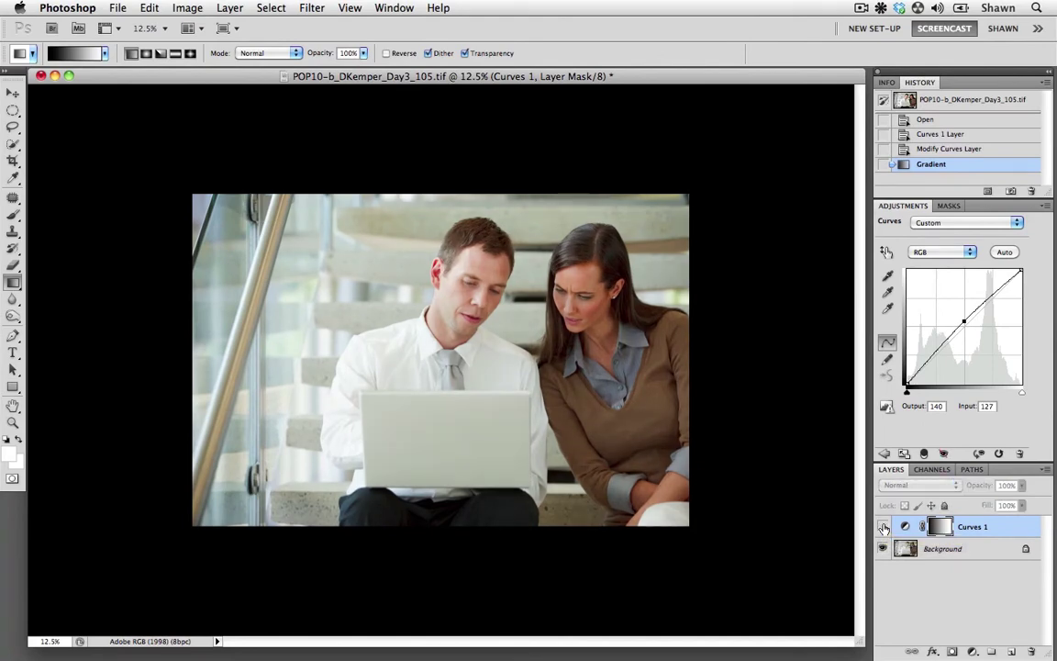
{"action": "left_click", "coordinate": [884, 527]}
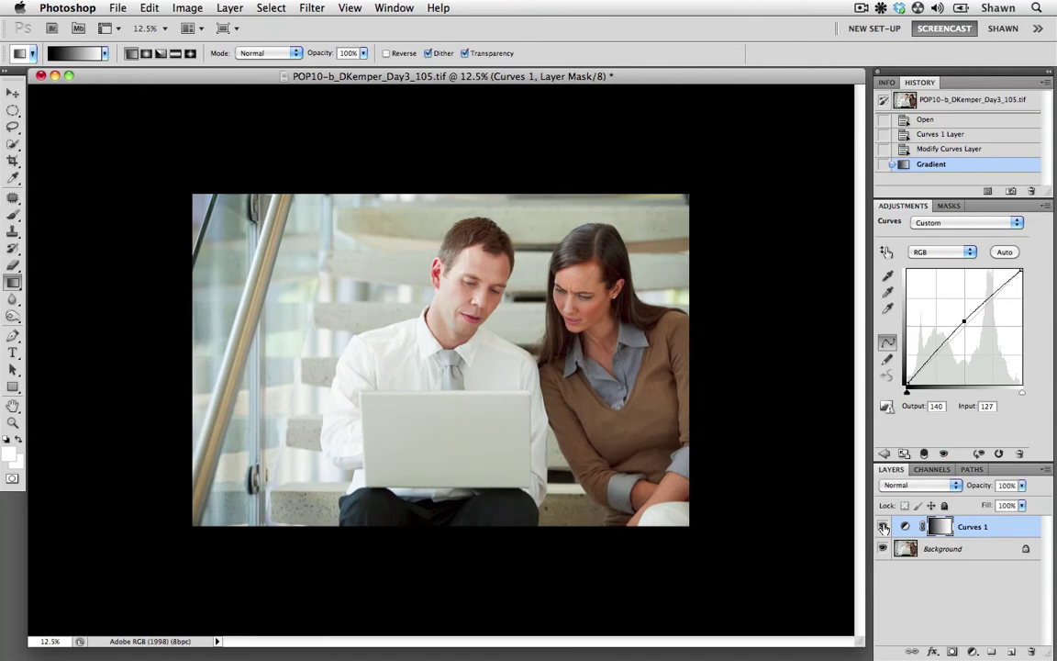
{"action": "left_click", "coordinate": [884, 527]}
{"action": "left_click", "coordinate": [884, 528]}
{"action": "left_click", "coordinate": [884, 527]}
{"action": "left_click", "coordinate": [884, 528]}
Redraw the horizontal mask gradient across the photo, fit it on screen, and toggle Curves 1 to compare.
{"action": "left_click_drag", "start_coordinate": [174, 329], "coordinate": [699, 339]}
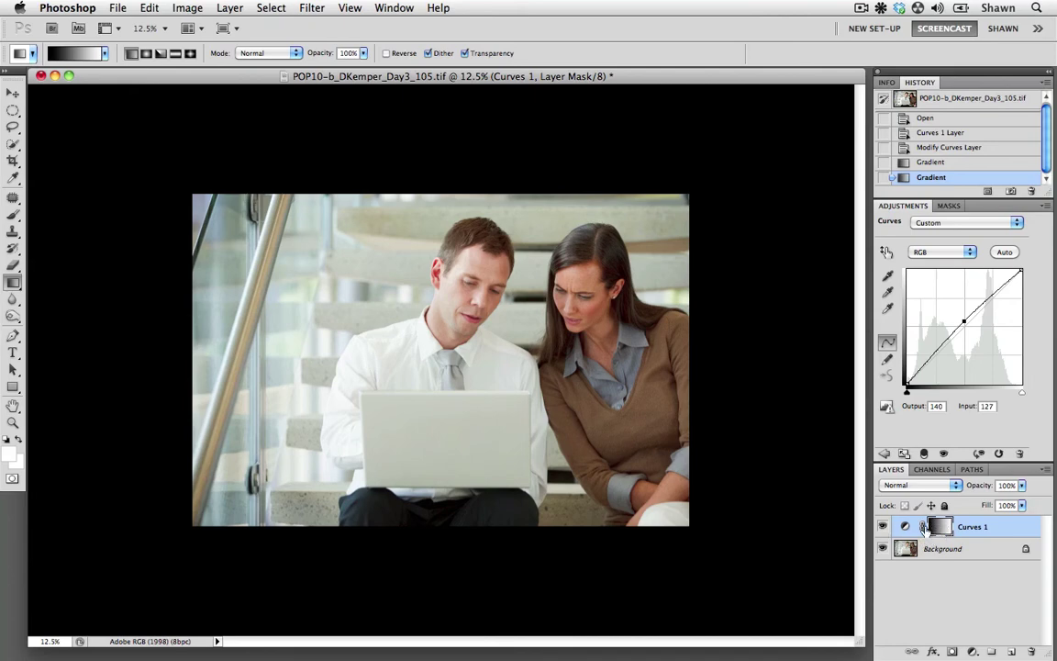
{"action": "left_click", "coordinate": [883, 526]}
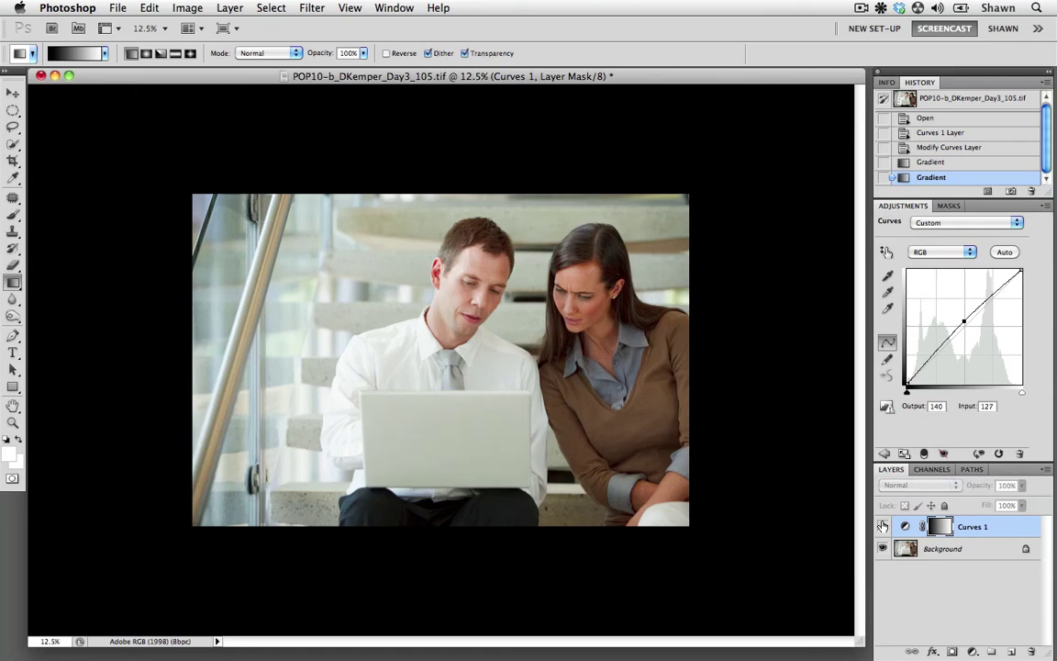
{"action": "left_click", "coordinate": [883, 525]}
{"action": "key", "text": "super+0"}
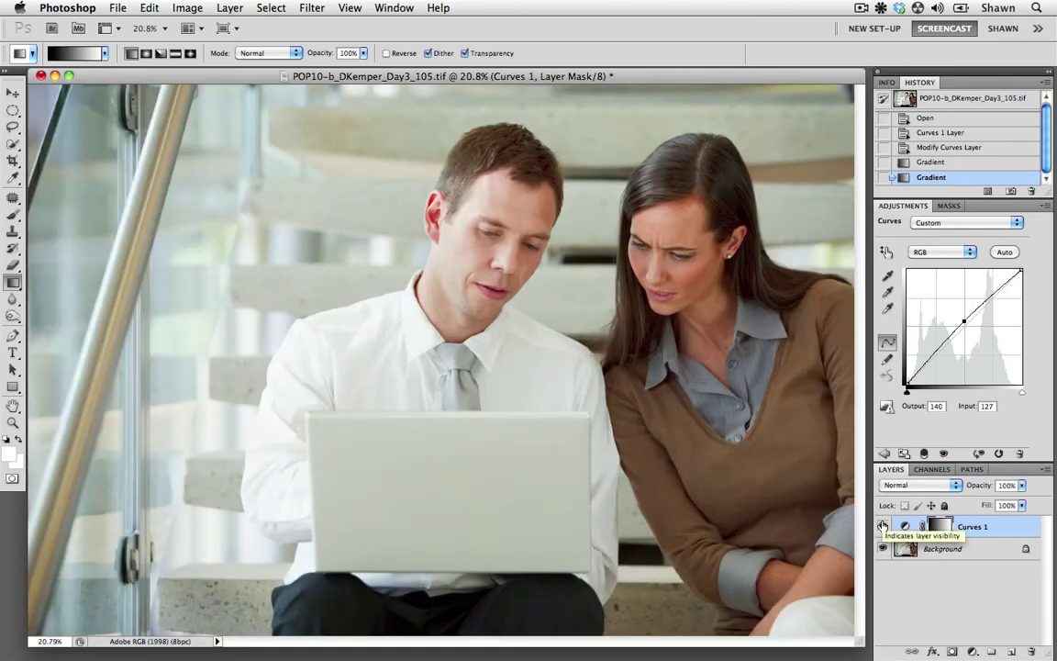
{"action": "left_click", "coordinate": [882, 526]}
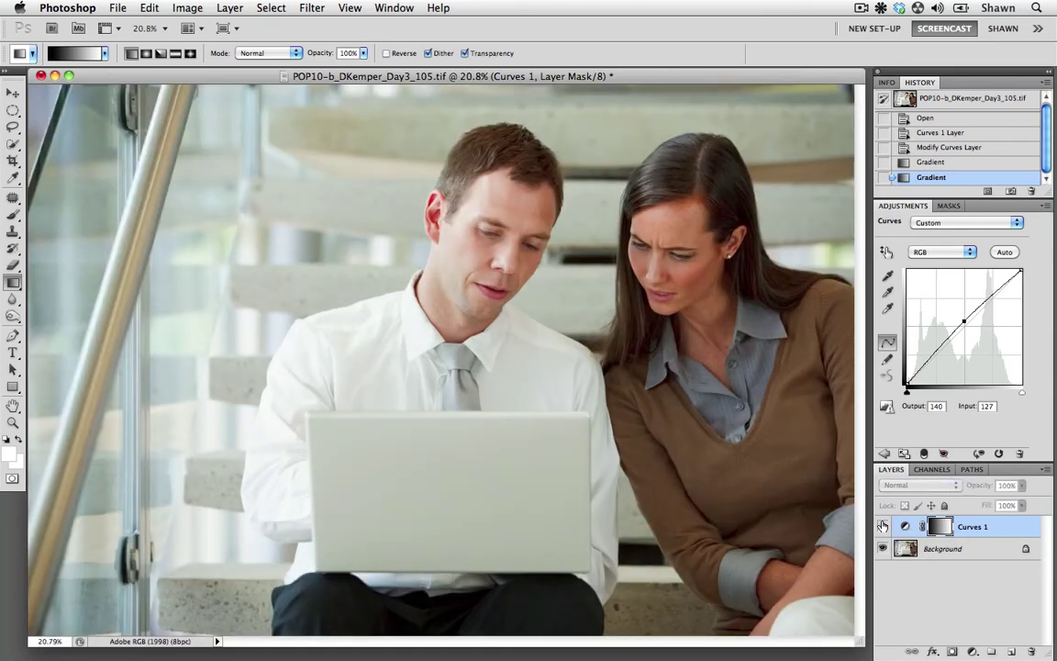
{"action": "left_click", "coordinate": [883, 526]}
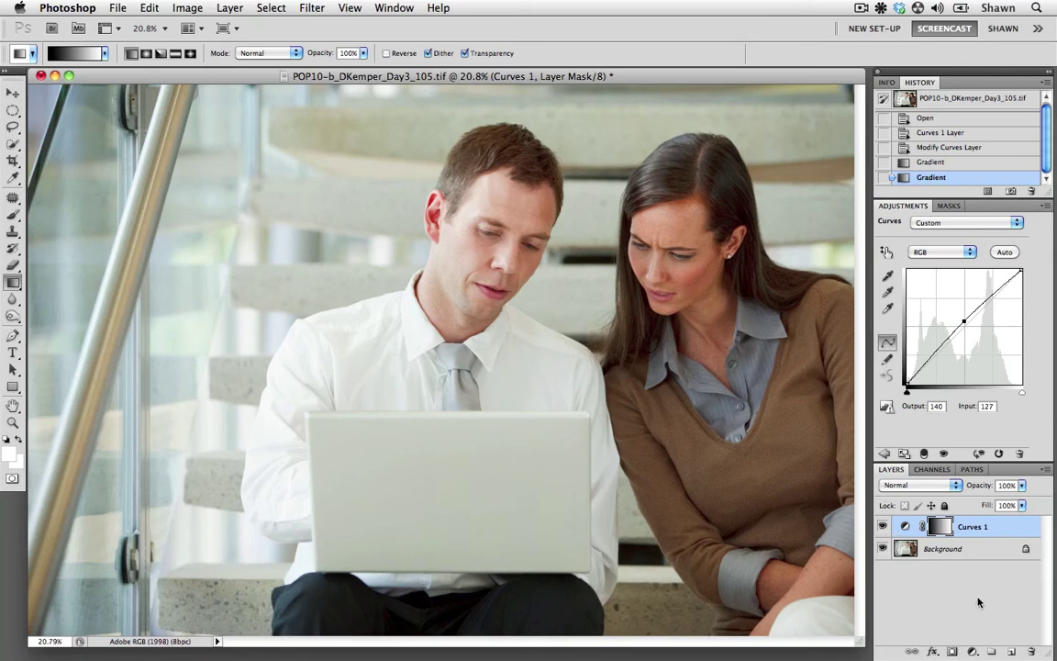
Use Flatten Image from the Layers panel menu to merge Curves 1 into the Background.
{"action": "left_click", "coordinate": [1047, 469]}
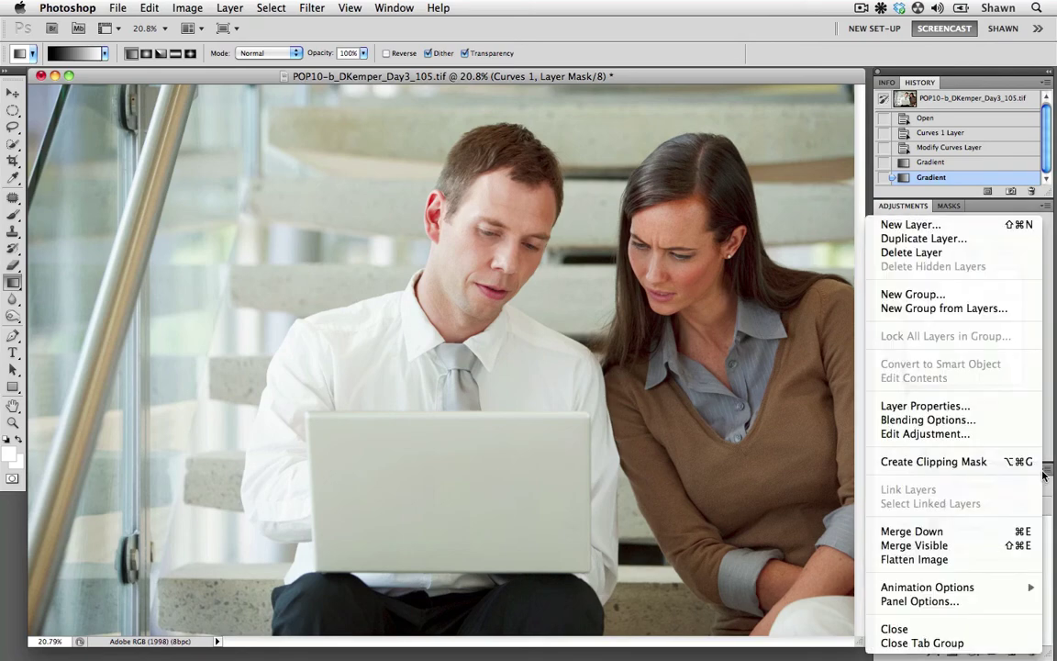
{"action": "left_click", "coordinate": [953, 562]}
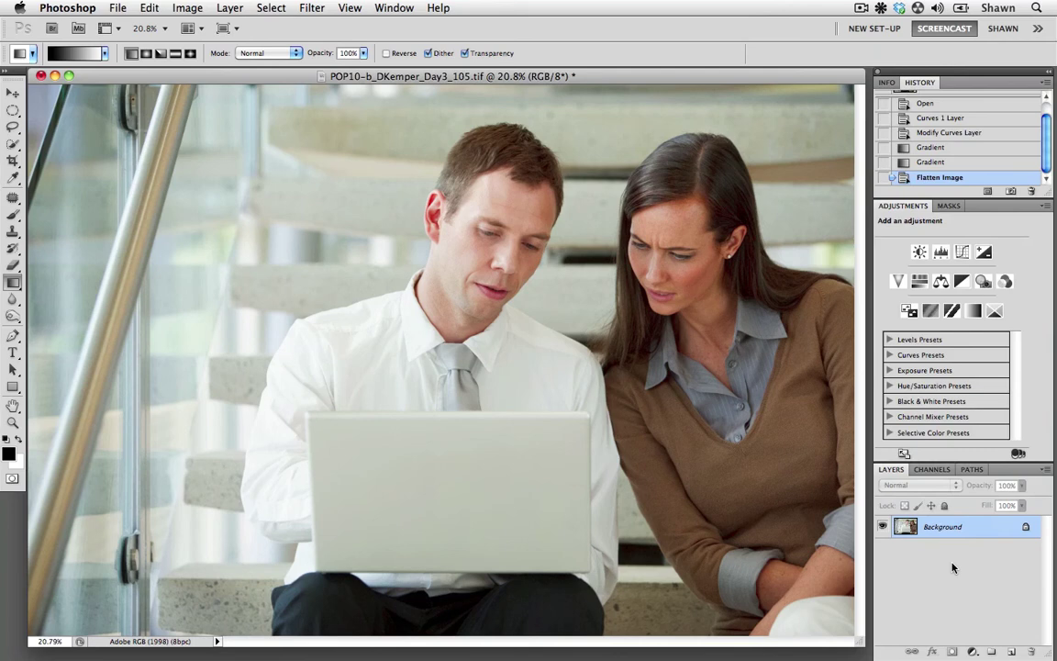